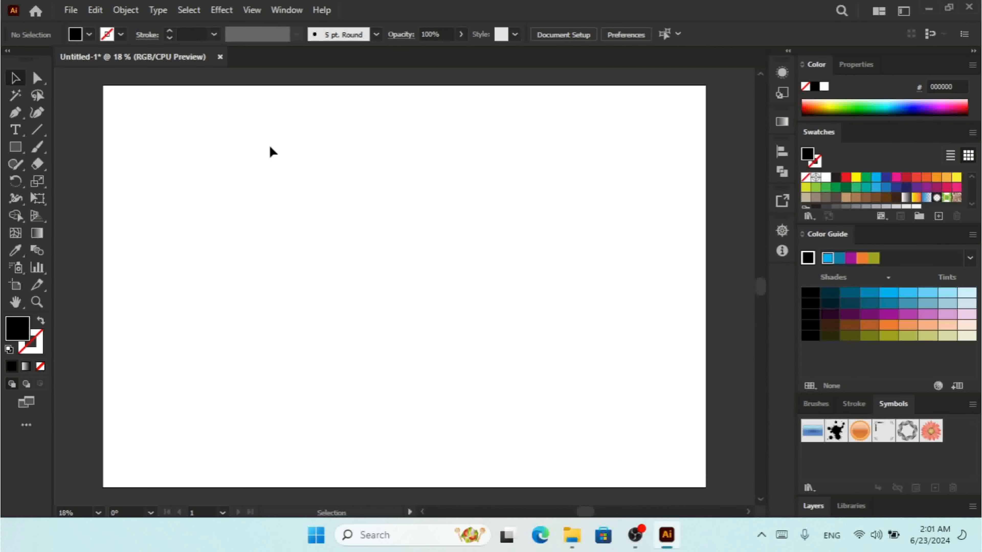
Go to Edit > Preferences > Clipboard Handling to show the paste options
left_click(95, 10)
mouse_move(305, 481)
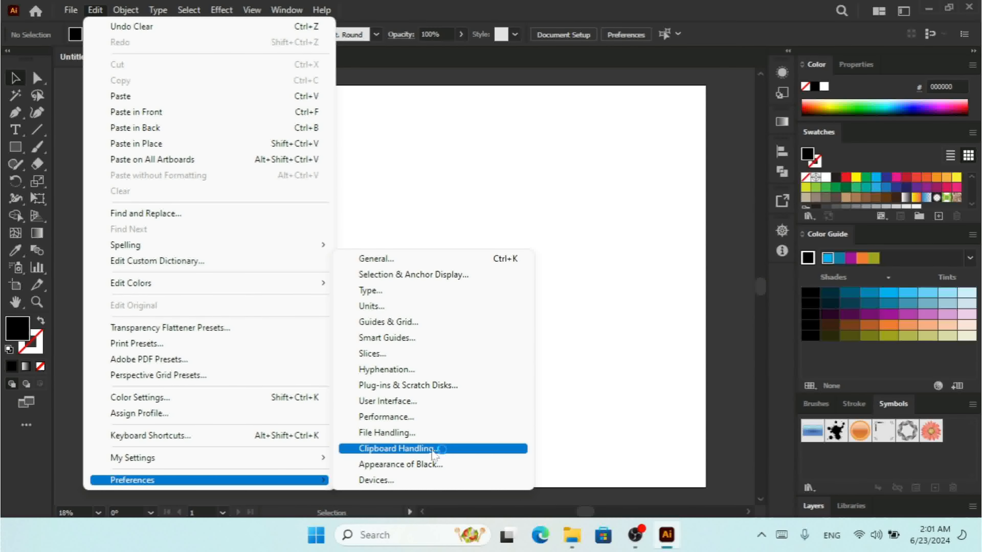
left_click(435, 449)
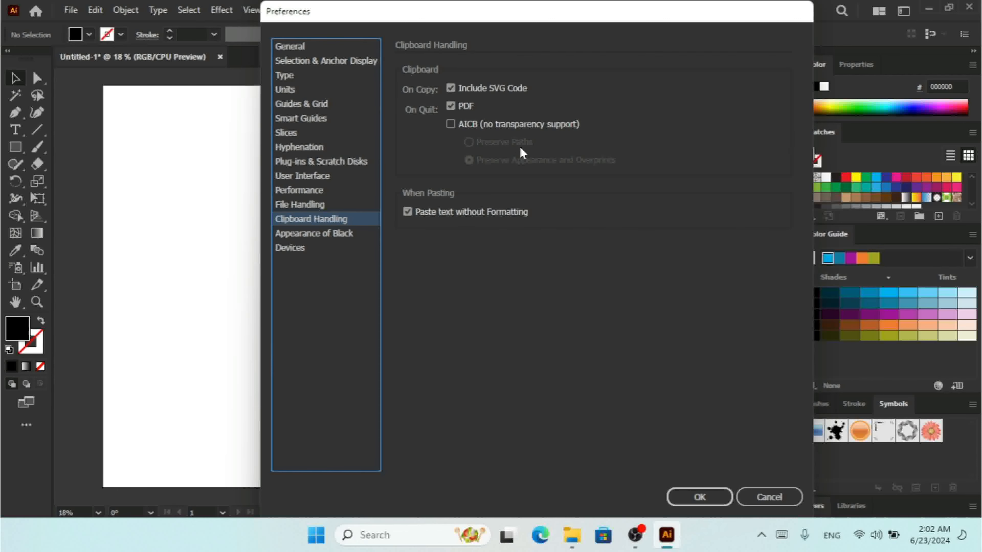
Toggle AICB on and back off, leave Paste text without Formatting unchecked, and confirm with OK
left_click(452, 125)
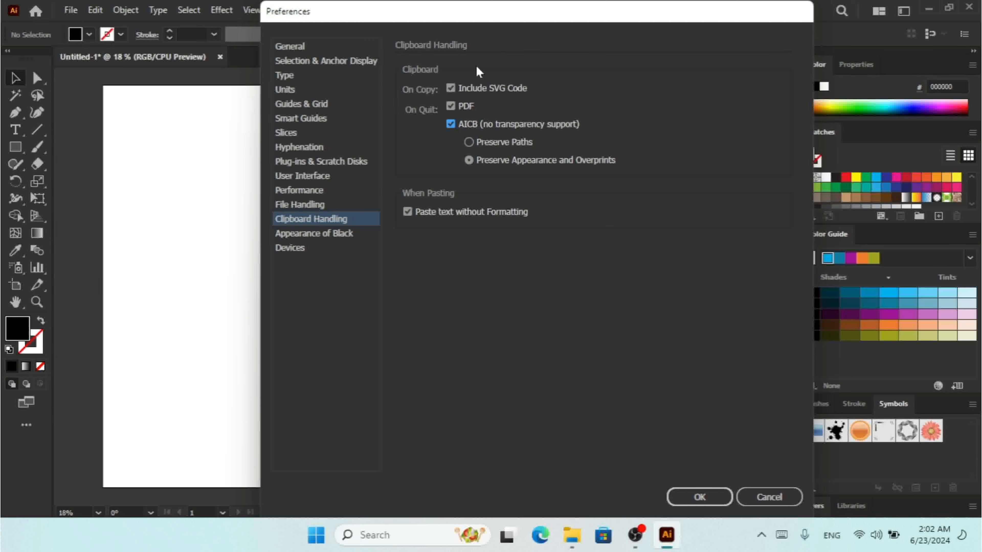
left_click(451, 125)
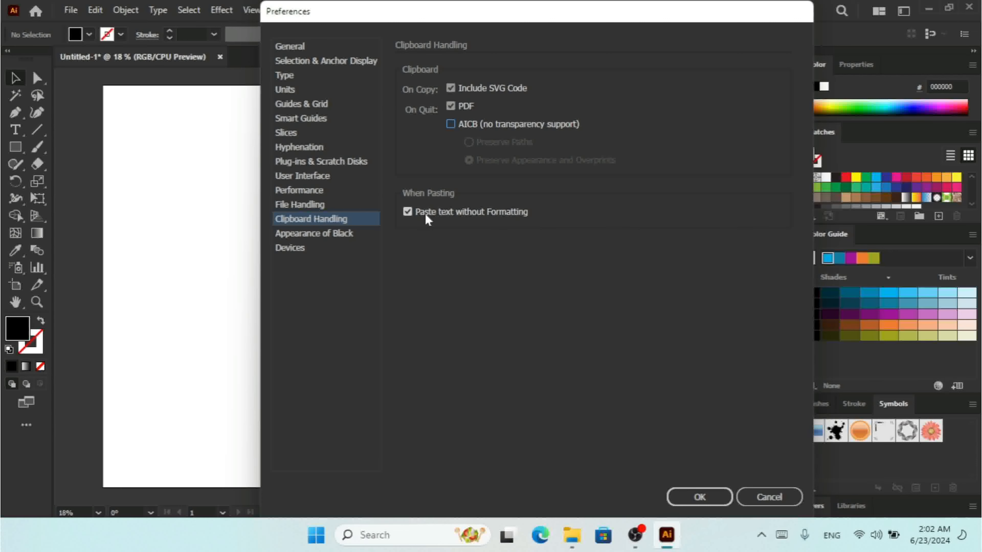
left_click(680, 497)
Place Lorem ipsum placeholder text and color its 'ips' letters #0084AA
left_click(15, 129)
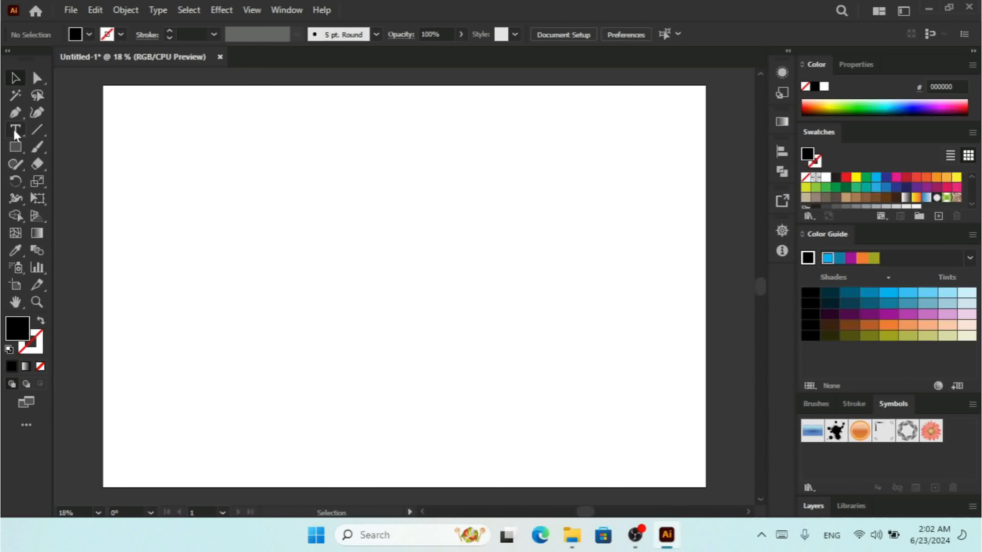
left_click(285, 227)
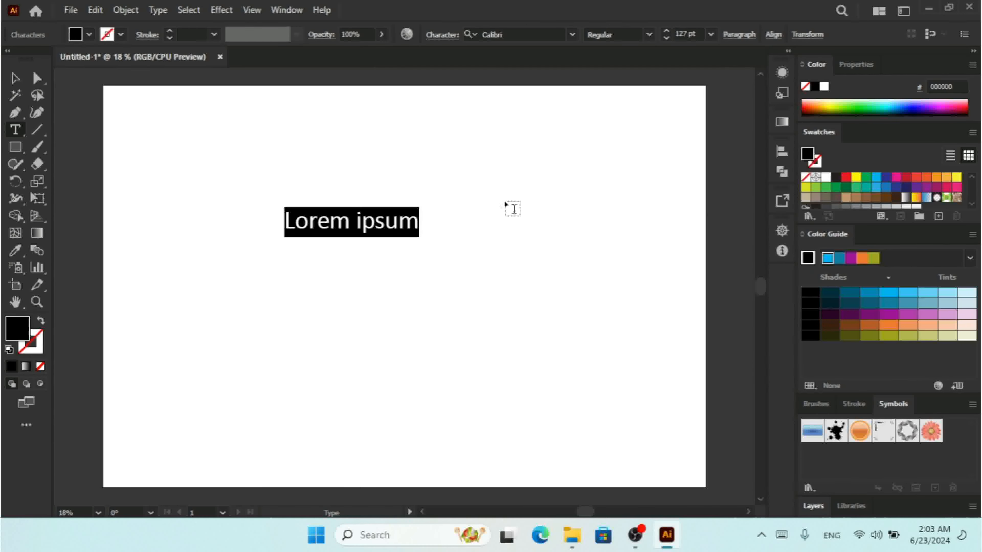
left_click(365, 223)
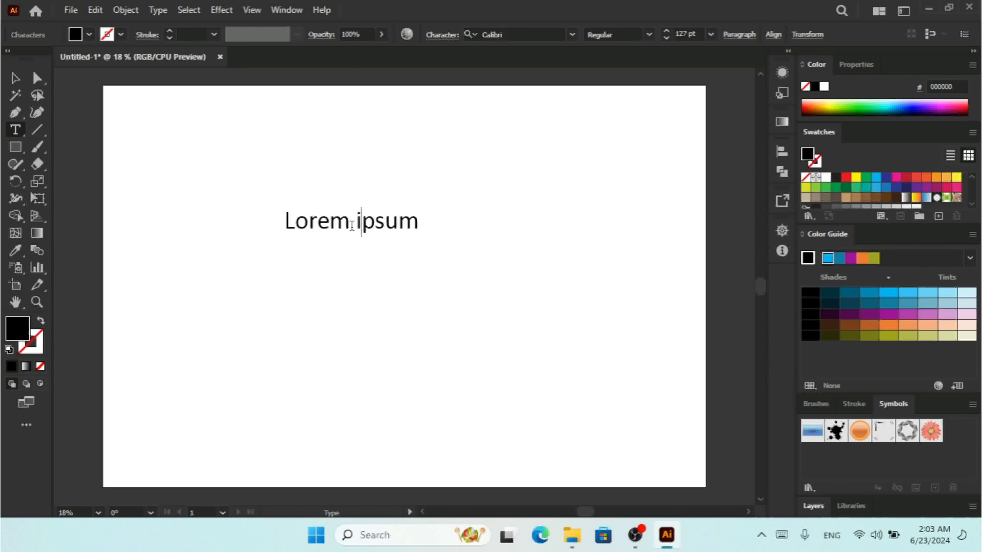
left_click_drag(350, 223, 384, 223)
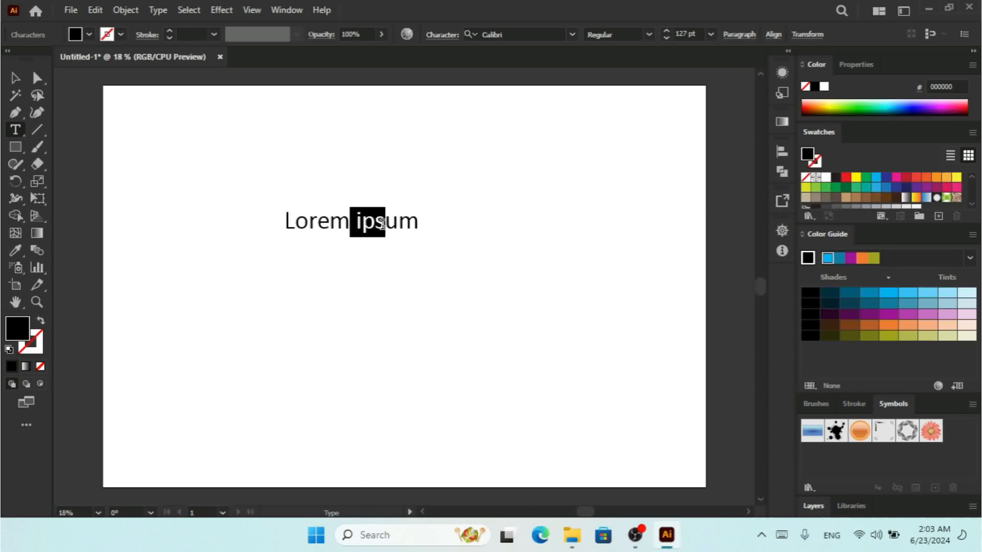
left_click(897, 103)
left_click(385, 228)
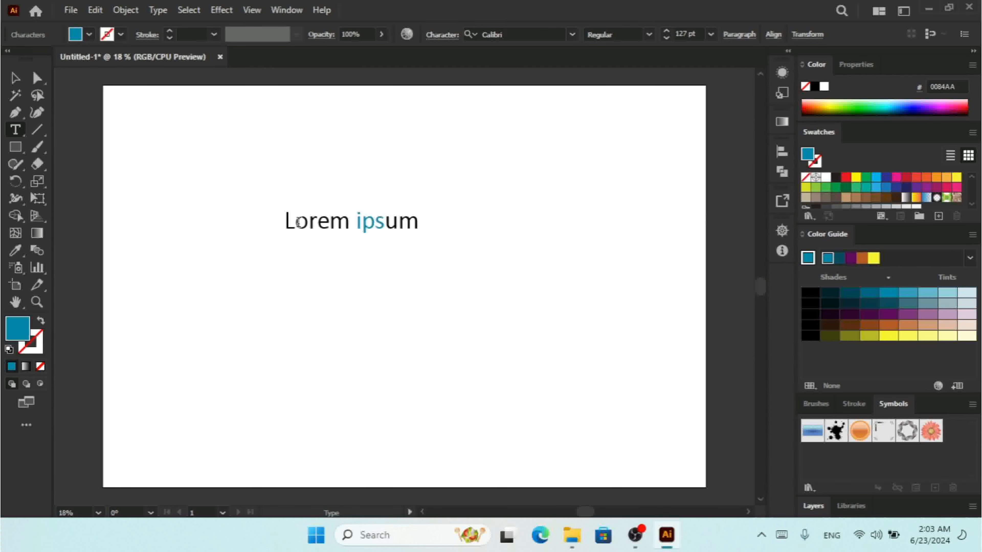
Copy the Lorem ipsum text and paste it over a new placeholder lower down, keeping the blue 'ips'
left_click_drag(285, 220, 446, 230)
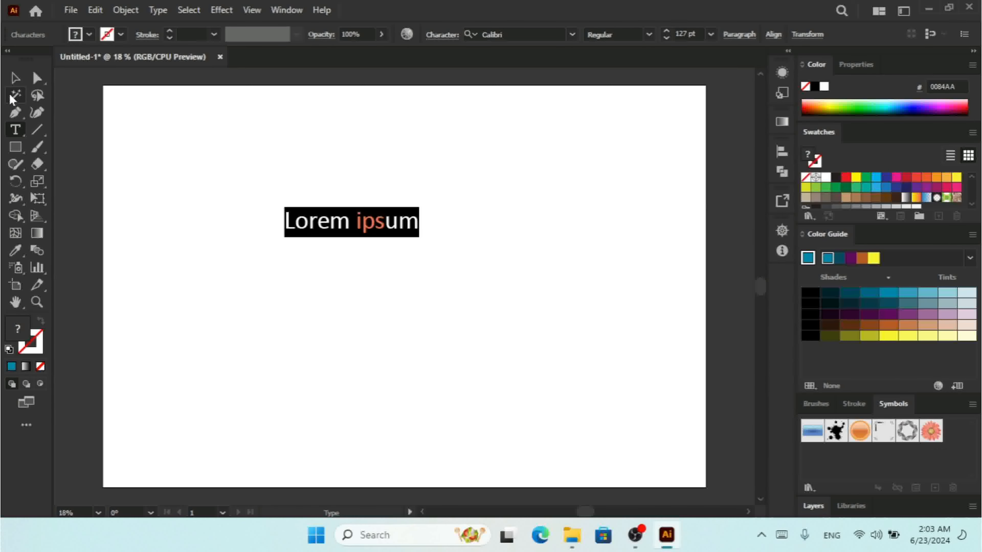
left_click(15, 78)
left_click(15, 129)
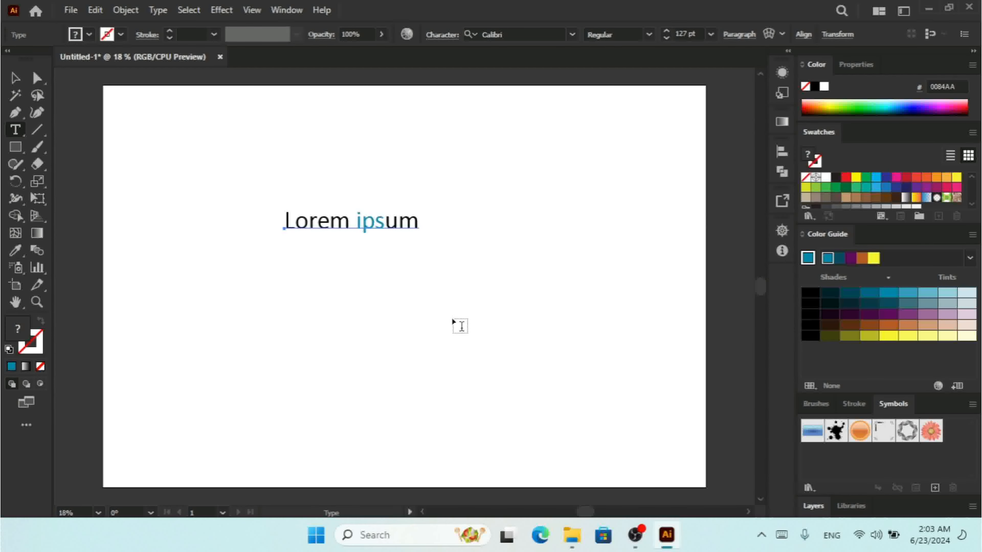
left_click(405, 306)
key("ctrl+c")
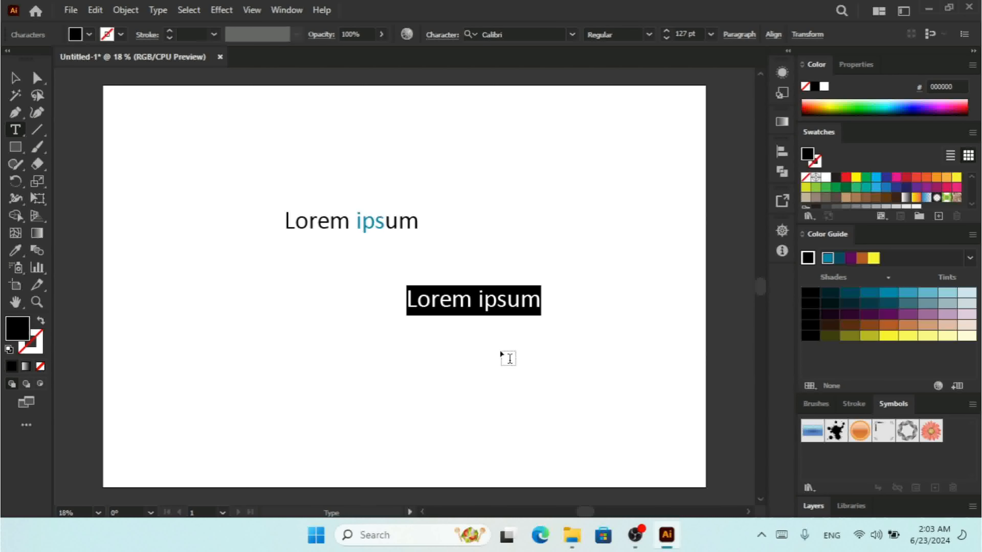
key("Escape")
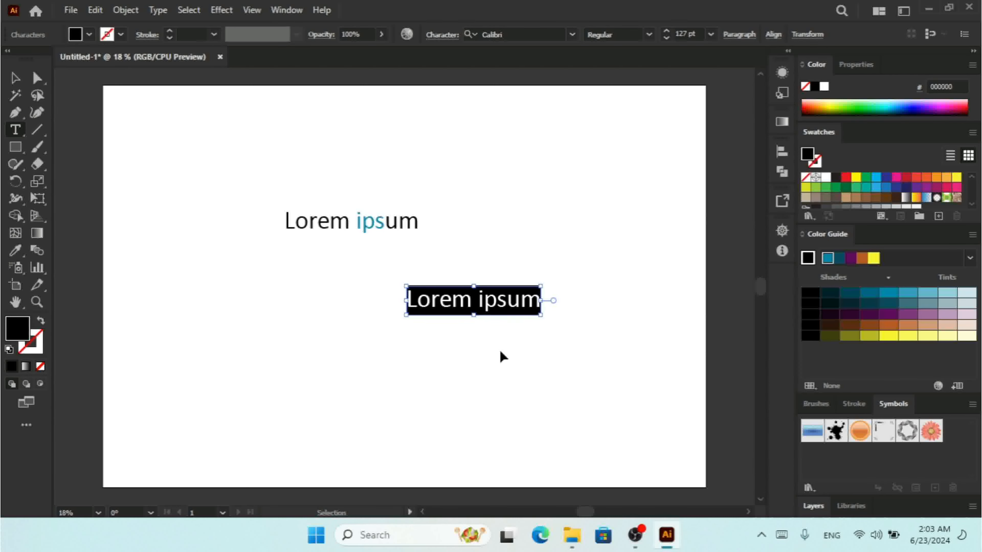
key("ctrl+v")
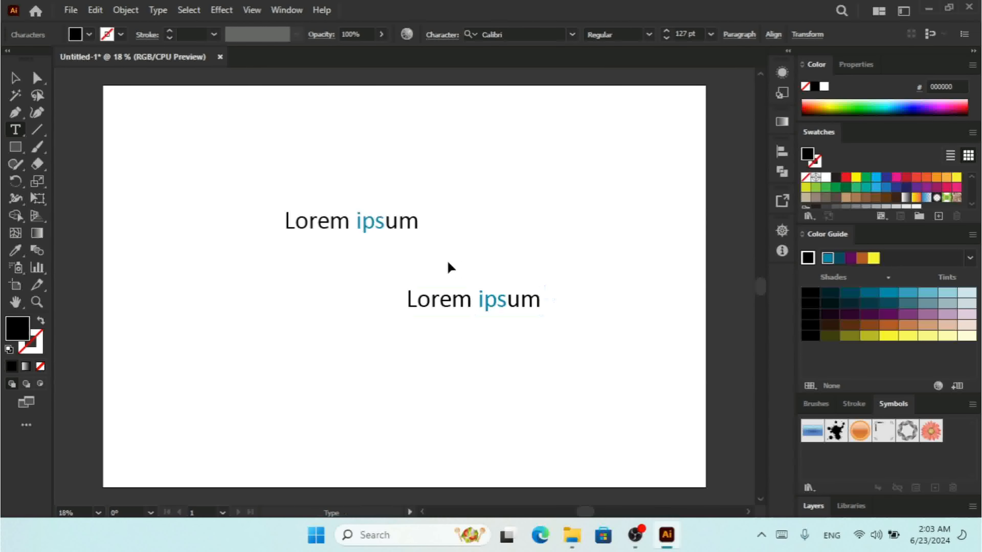
key("ctrl+k")
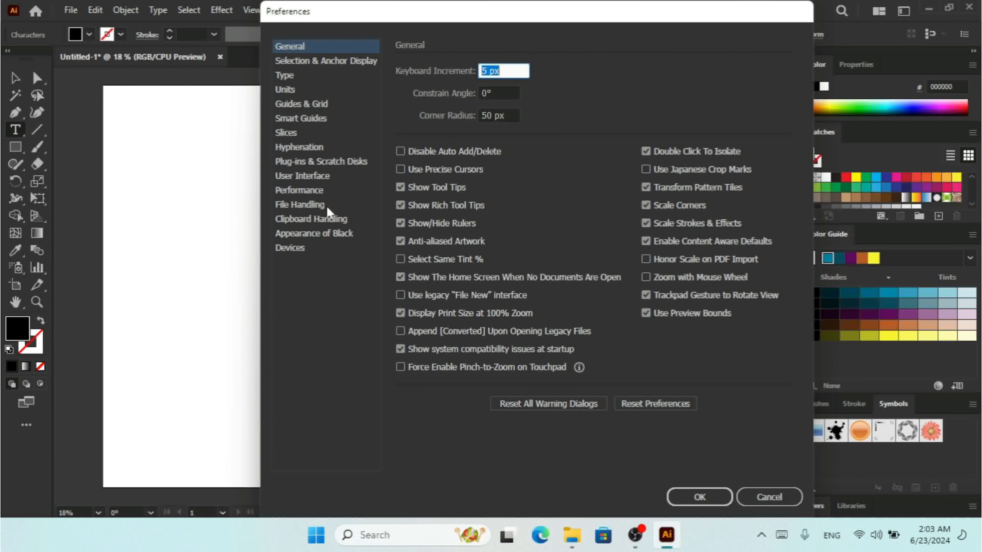
Re-enable Paste text without Formatting in Clipboard Handling and confirm with OK
left_click(323, 218)
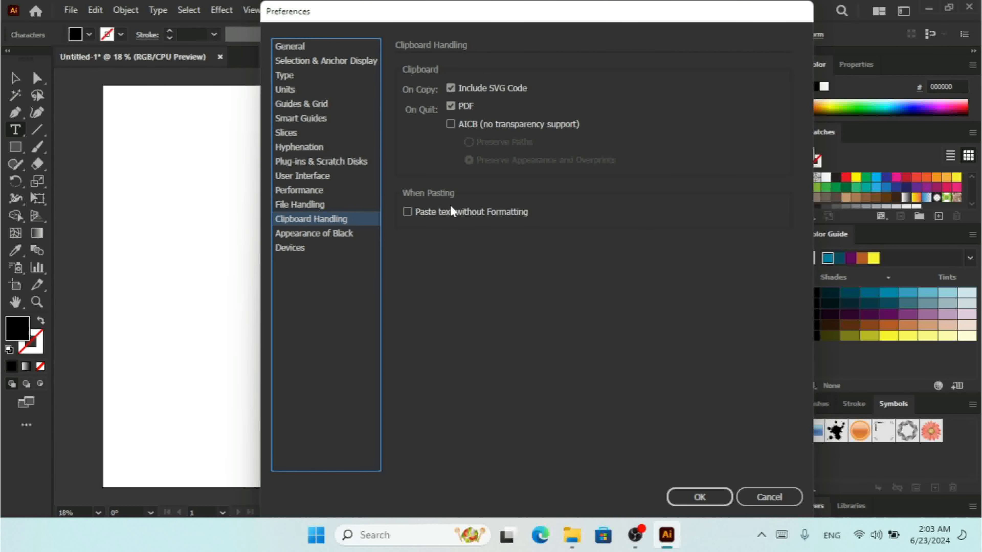
left_click(433, 211)
left_click(700, 499)
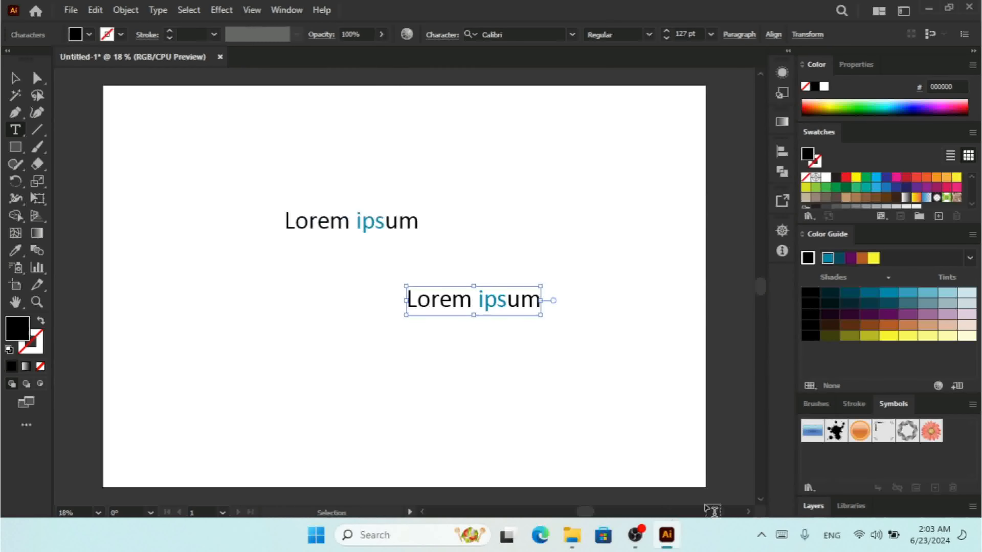
Replace the lower Lorem ipsum's contents with an unformatted paste, making it plain black
left_click(541, 298)
left_click(413, 298)
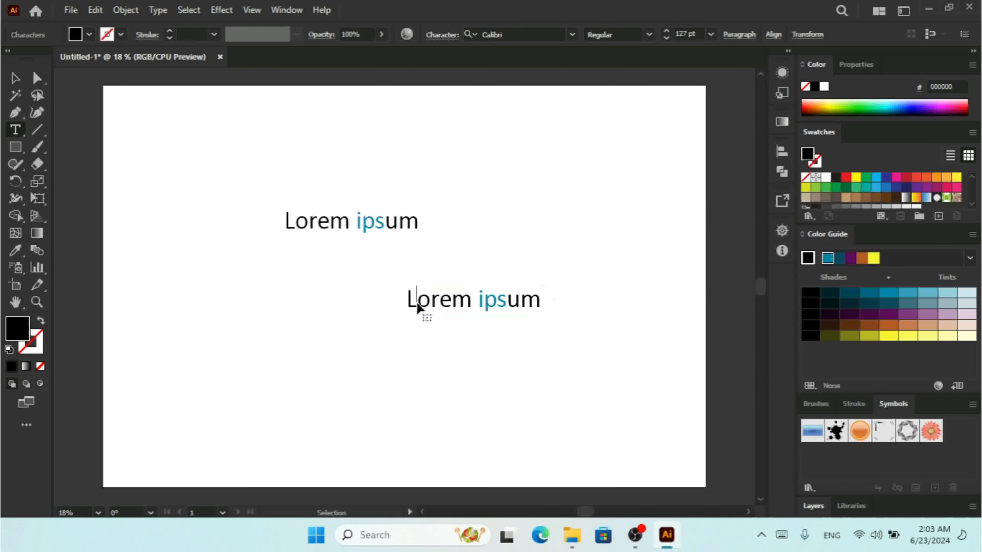
key("ctrl+a")
key("ctrl+v")
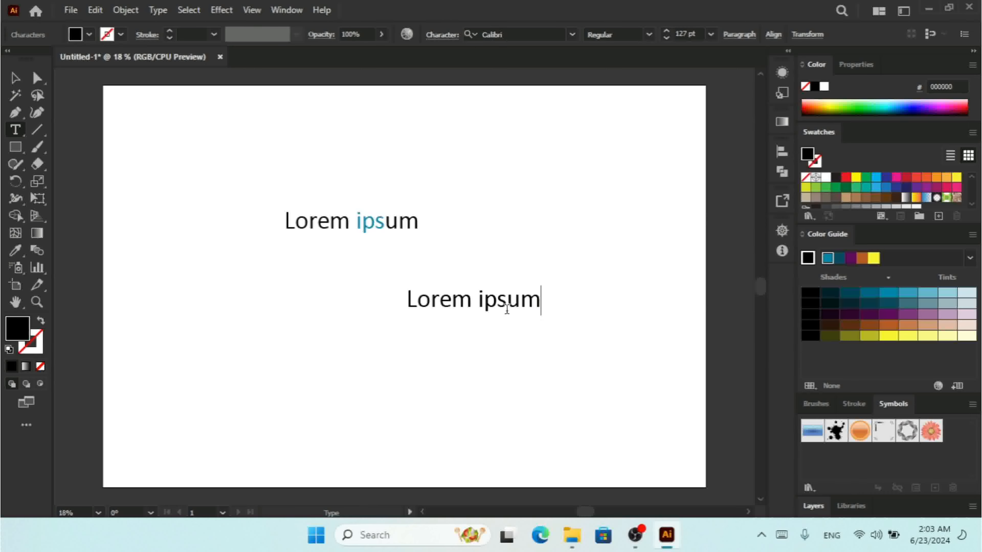
left_click(15, 78)
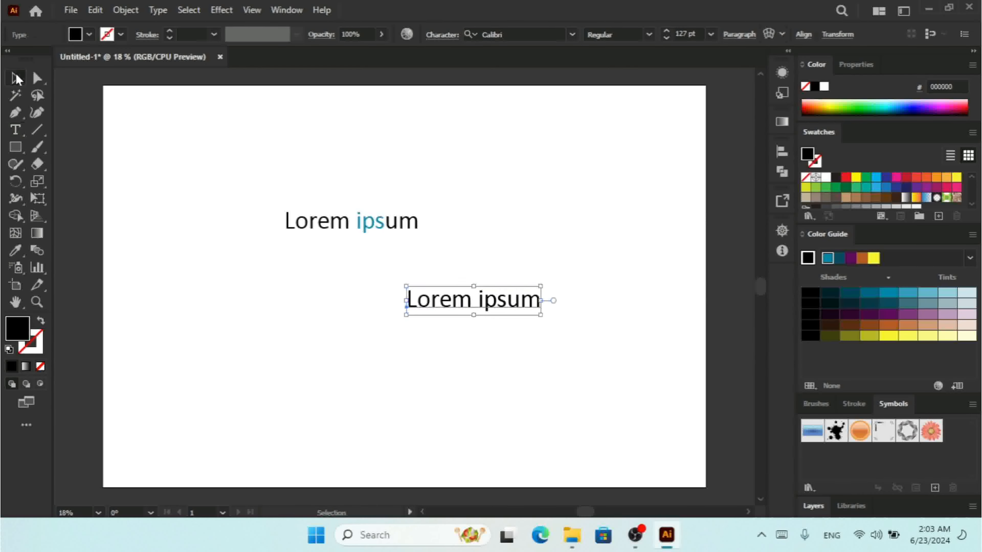
left_click(332, 114)
Show Appearance of Black preferences, keep Rich Black on screen, and review Printing / Exporting choices
key("ctrl+k")
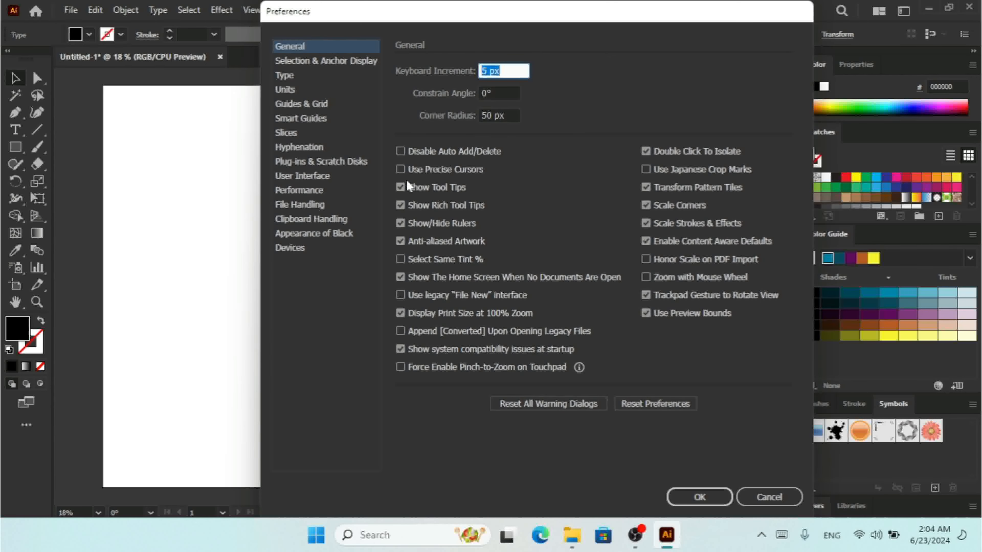
left_click(336, 233)
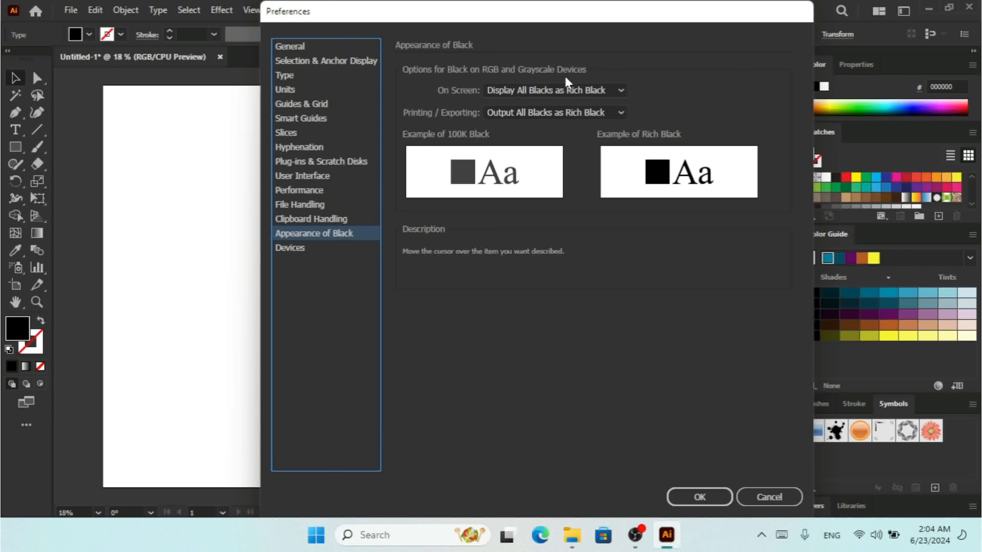
mouse_move(450, 96)
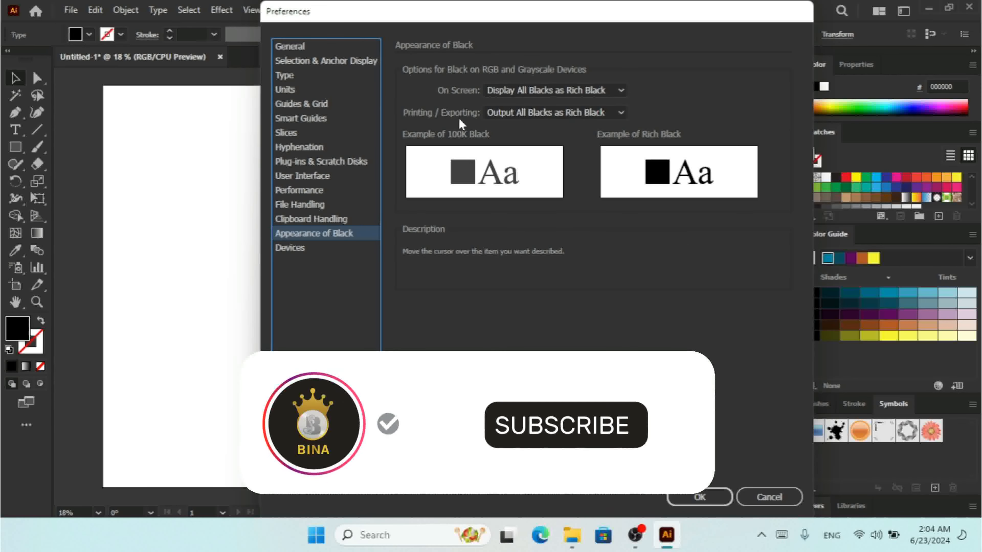
mouse_move(503, 190)
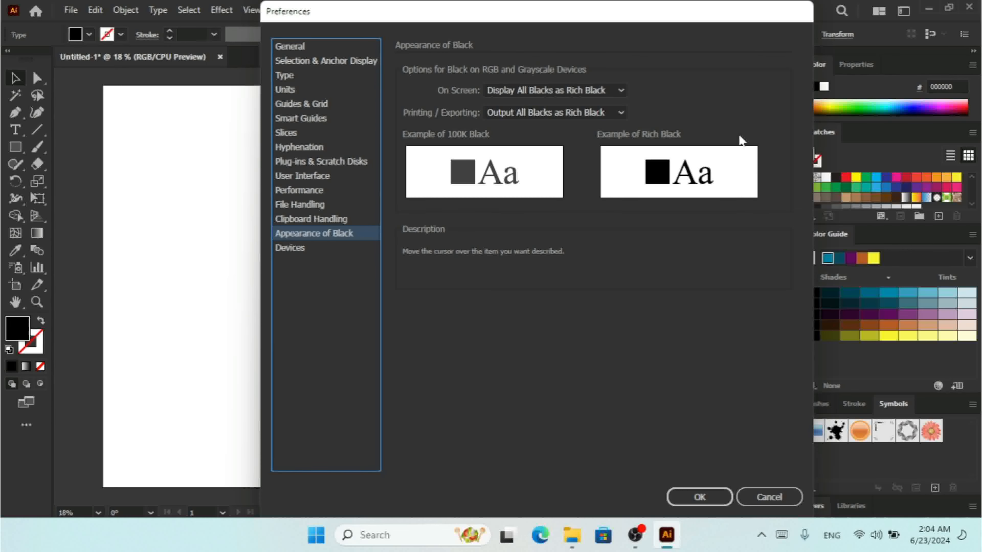
left_click(568, 93)
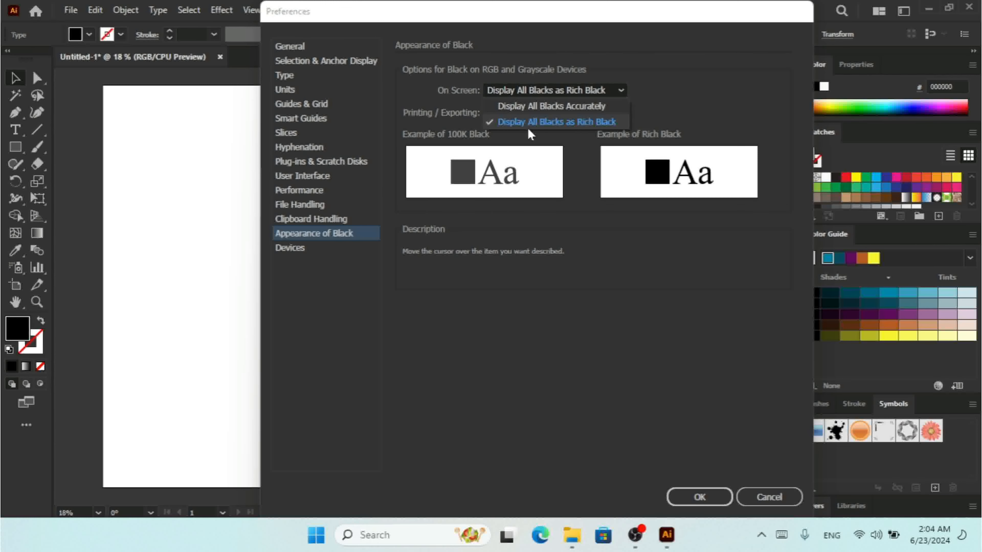
left_click(668, 96)
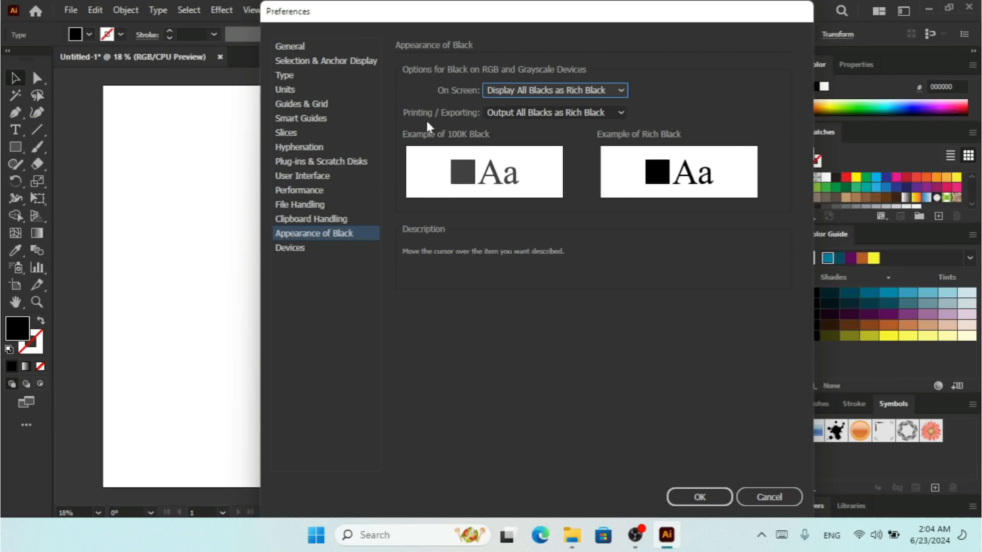
left_click(545, 114)
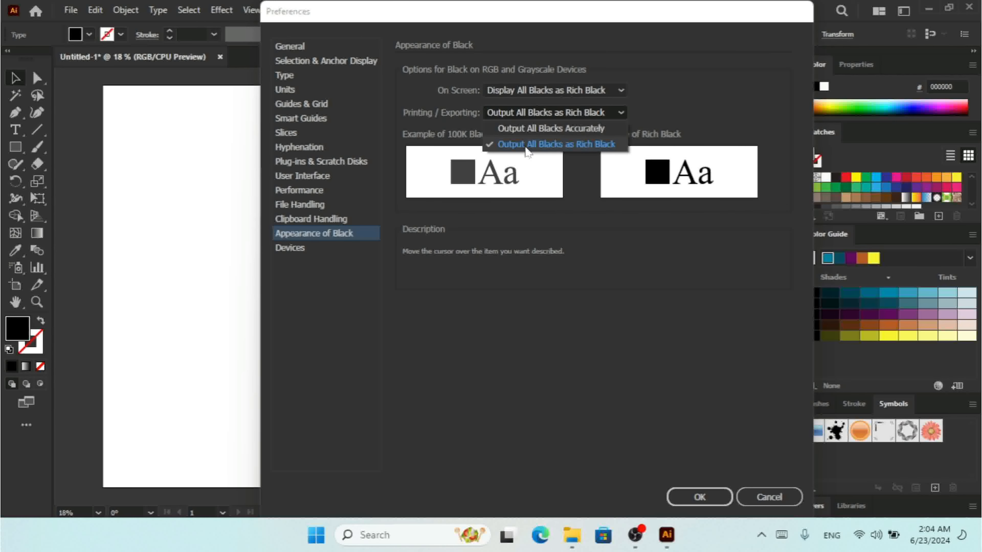
Leave Printing / Exporting at Rich Black and move to the Devices preferences page
left_click(705, 88)
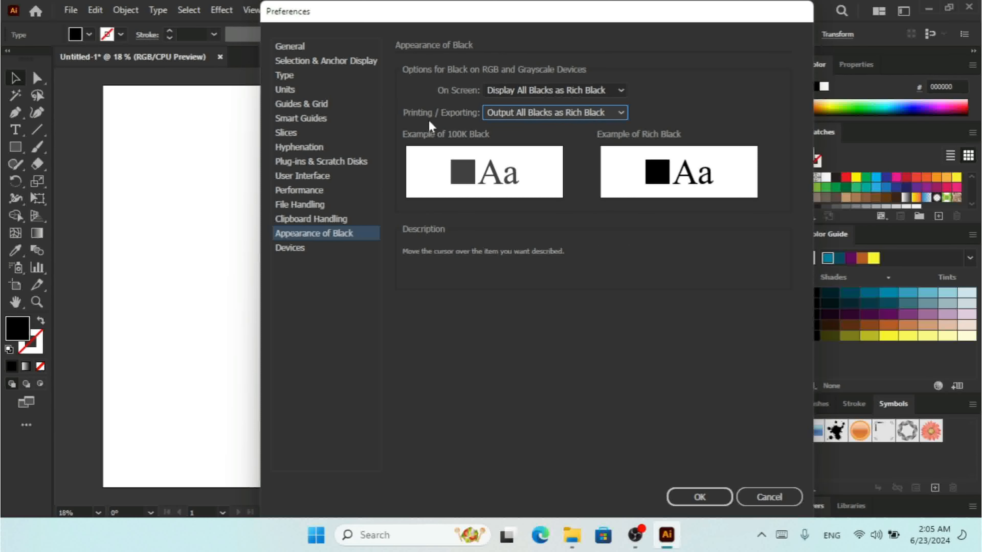
left_click(293, 253)
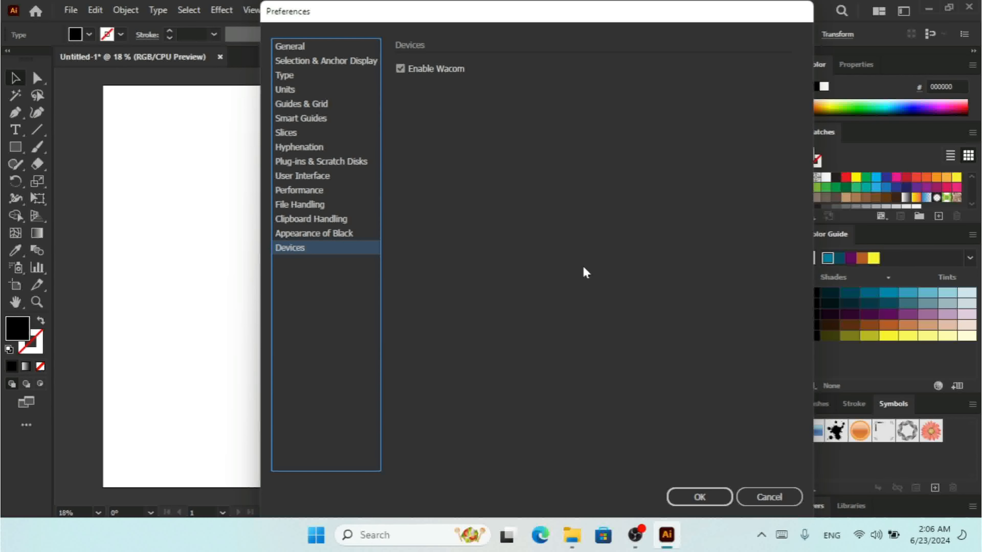
Cancel Preferences, then marquee-select and delete both Lorem ipsum text objects
left_click(776, 499)
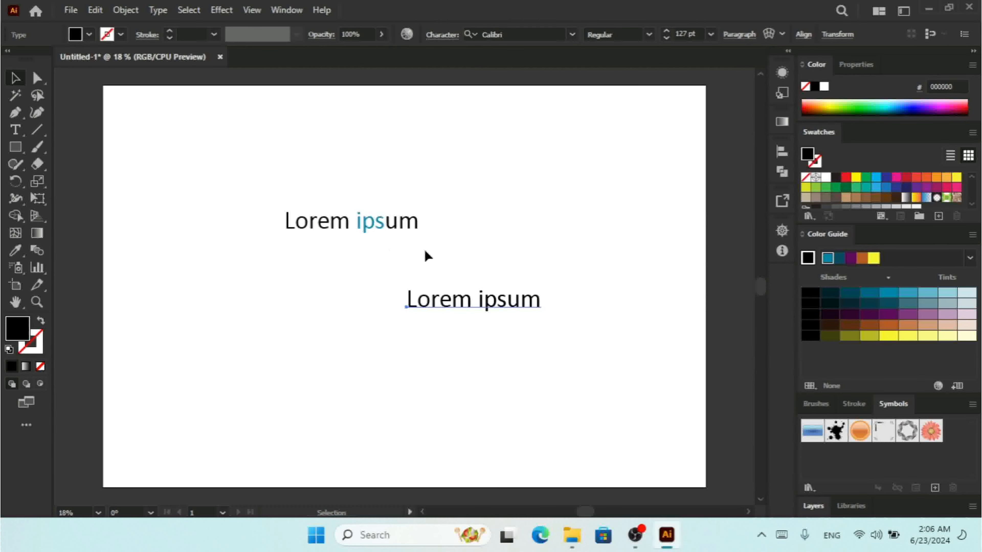
left_click_drag(205, 137, 541, 363)
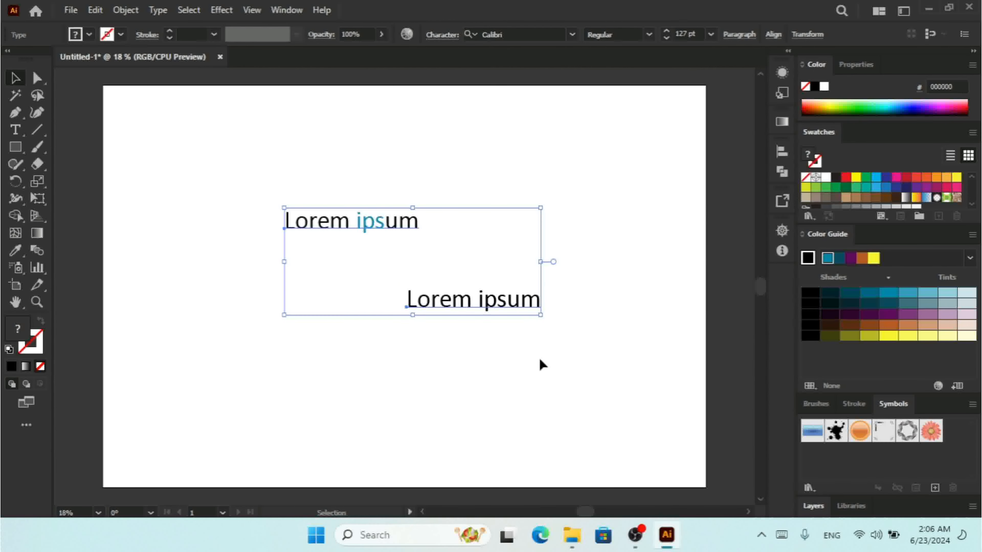
key("Delete")
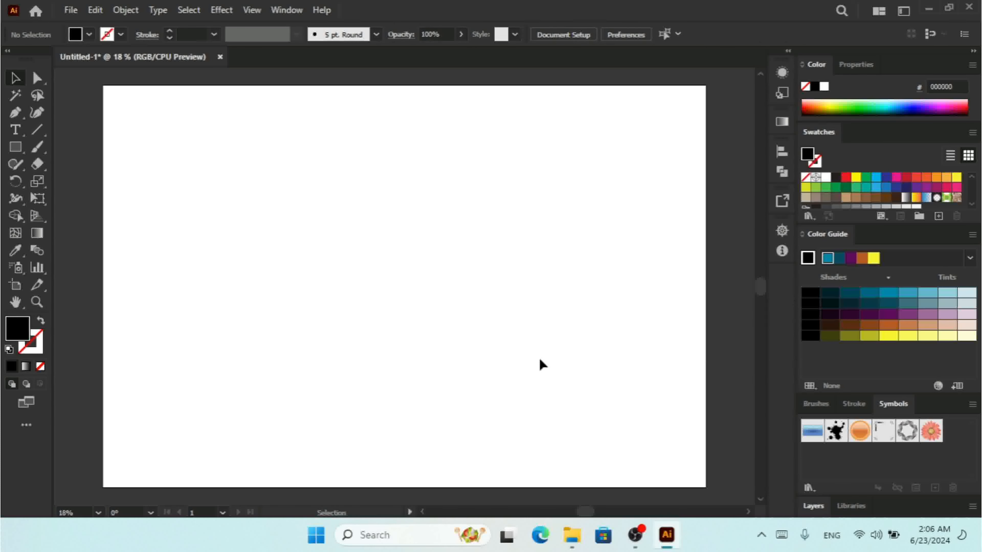